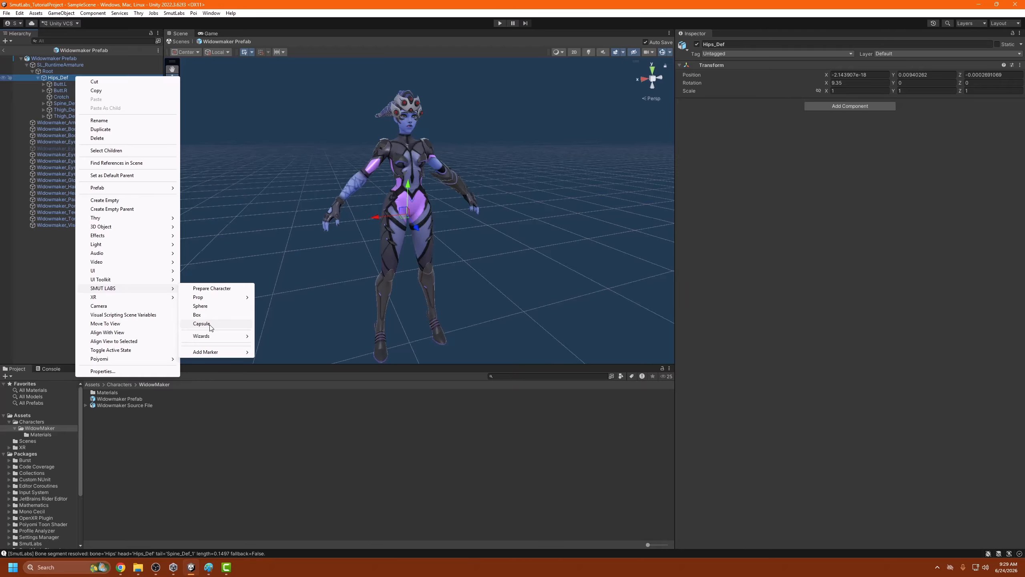
Add a SMUT LABS capsule collider to the Hips_Def bone with an authoring radius multiplier of about 5.11.
click(209, 325)
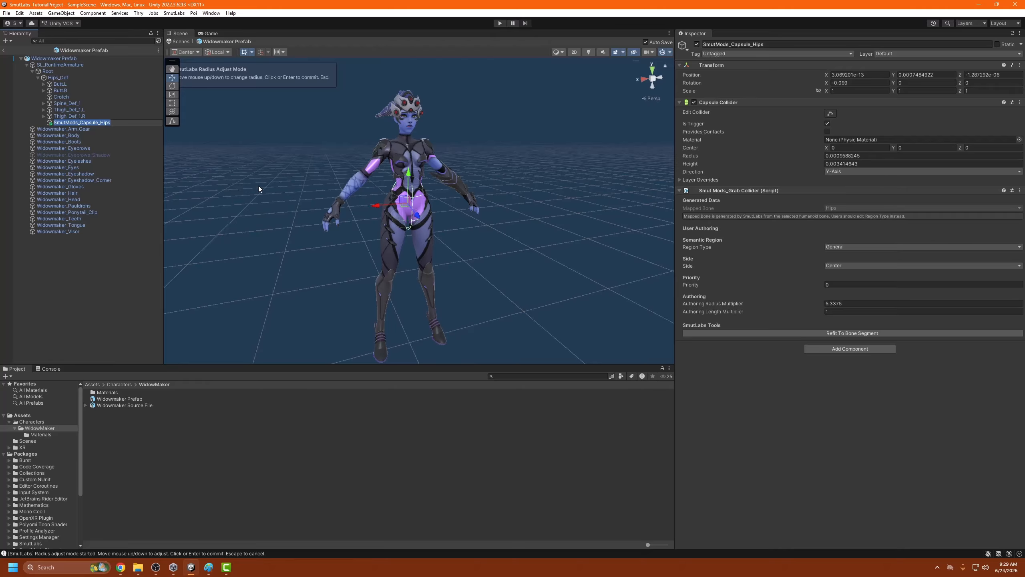
click(259, 196)
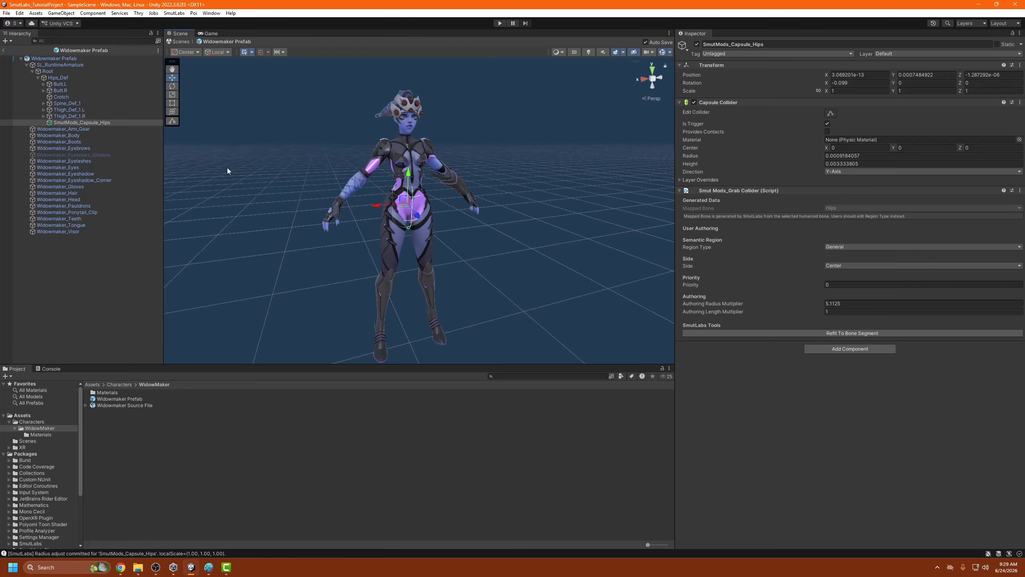
mouse_move(416, 221)
right_down()
mouse_move(451, 260)
mouse_move(408, 207)
right_up()
key(w)
key(s)
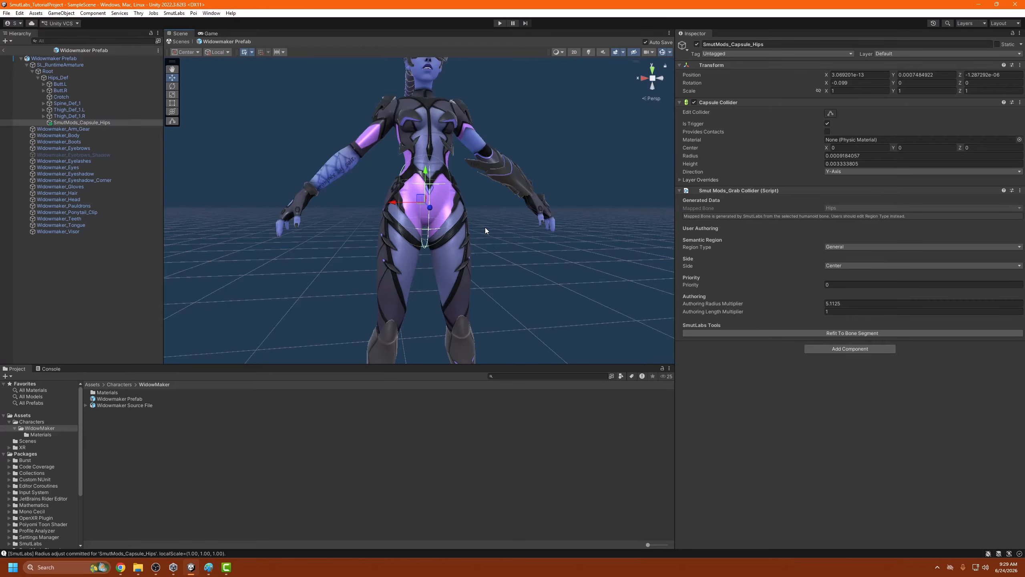
Rotate the hips capsule to 90 degrees about Z so it lies horizontally across the pelvis.
key(e)
key(a)
right_drag(485, 232, 442, 235)
key(s)
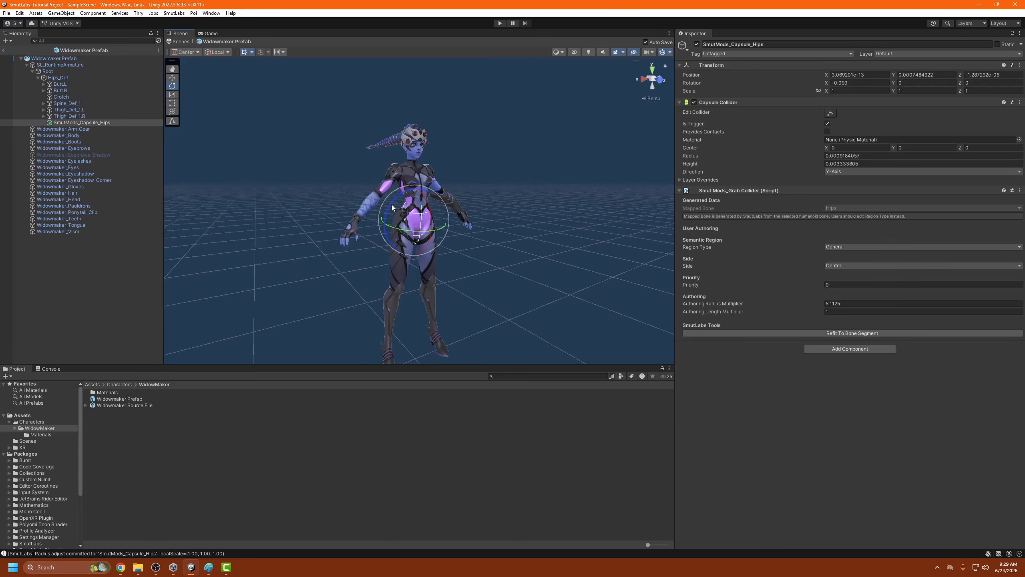
drag(392, 204, 519, 173)
right_drag(525, 218, 446, 208)
key(d)
key(w)
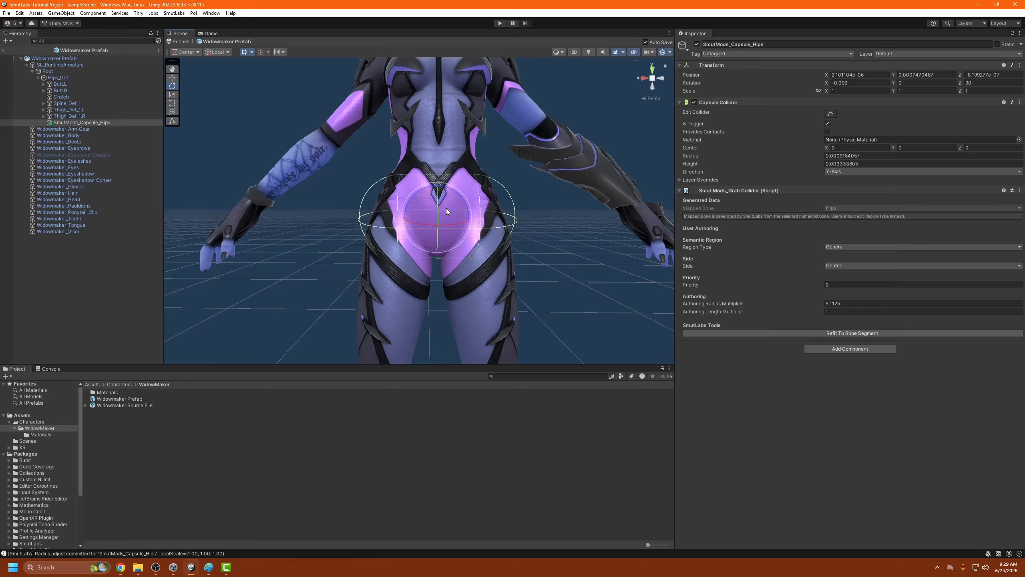
Shorten the hips capsule by setting its authoring length multiplier to 0.58.
key(r)
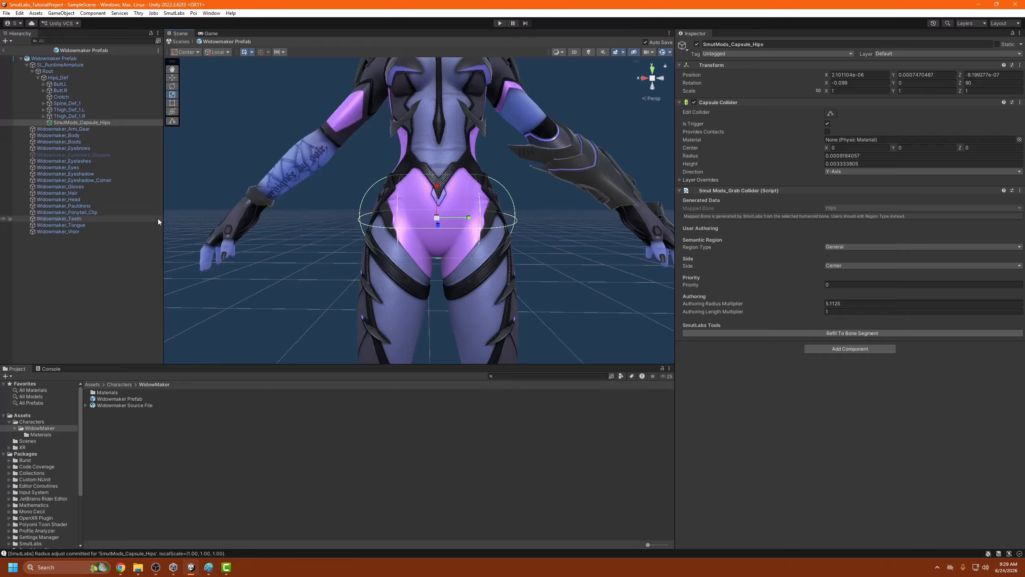
key(w)
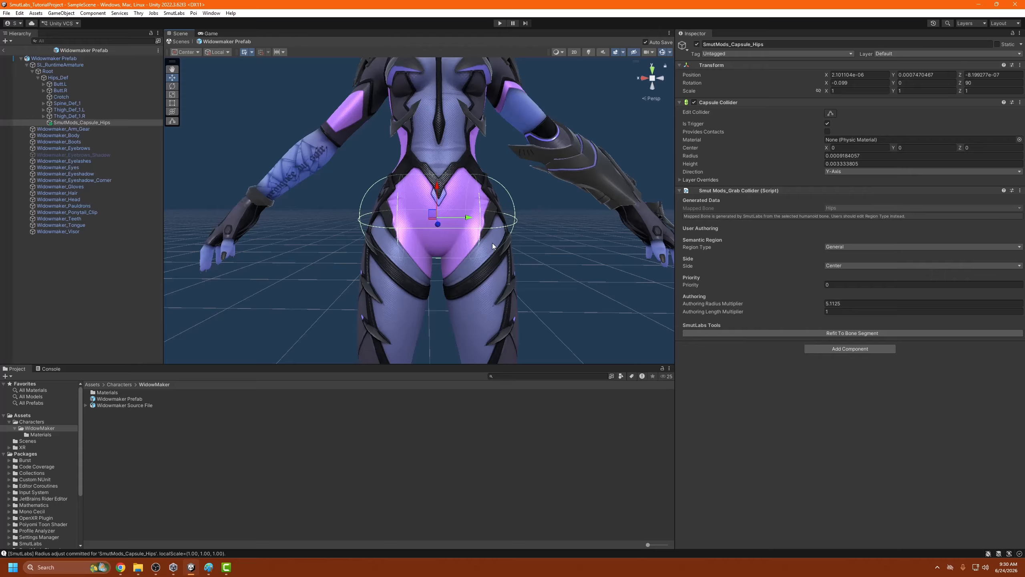
drag(782, 311, 777, 312)
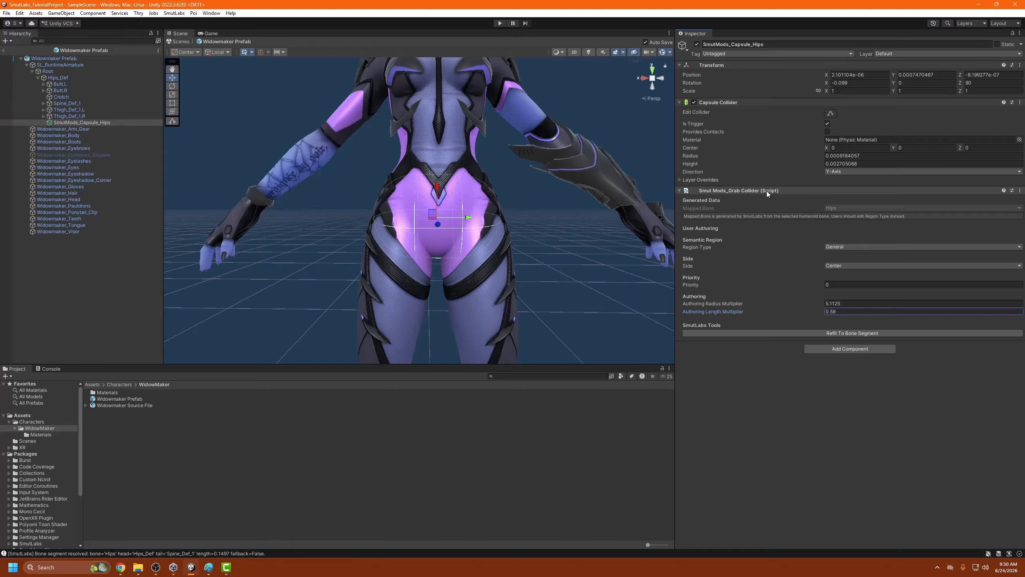
Set the hips capsule's region type to Hips and keep its side as Center.
click(849, 247)
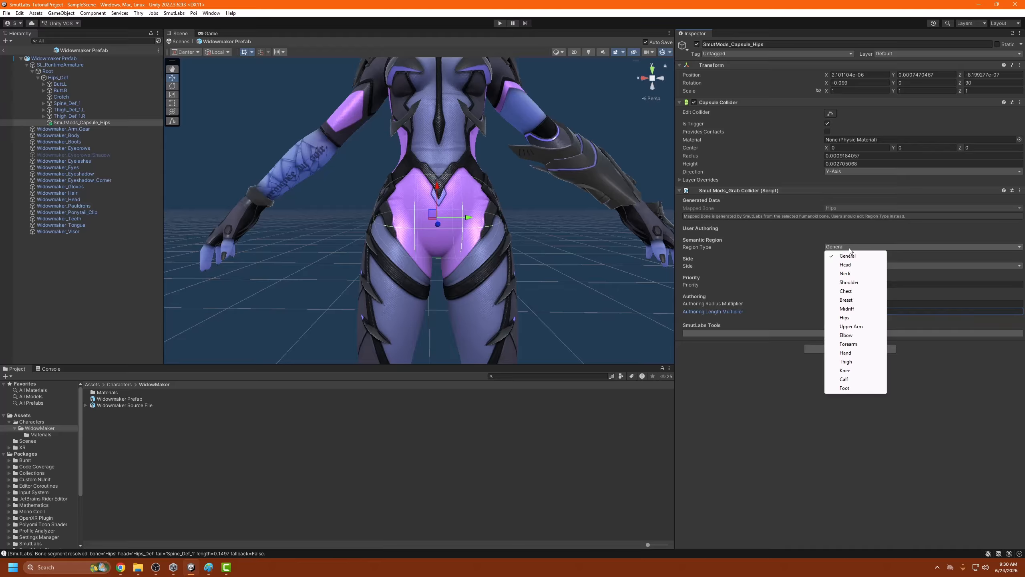
click(847, 317)
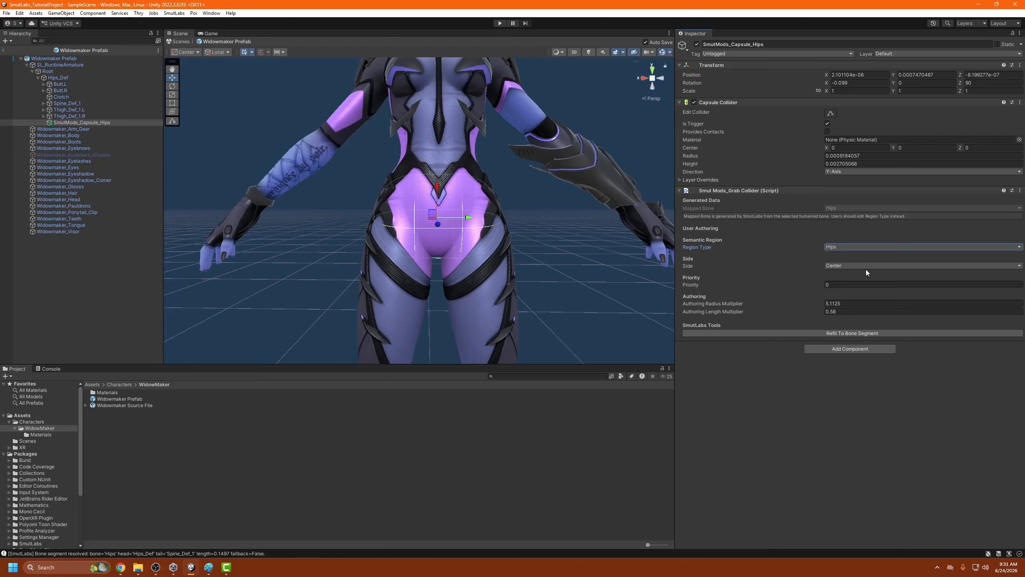
click(852, 267)
click(772, 388)
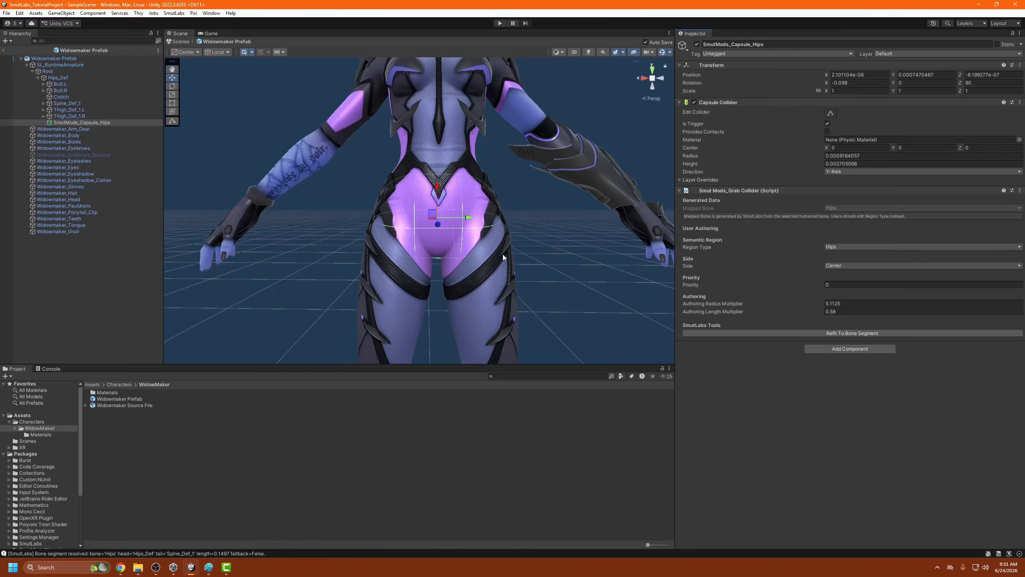
Examine the character from the upper body down to the legs around the hips collider.
alt+drag(506, 258, 481, 251)
key(s)
right_drag(481, 251, 411, 256)
key(a)
key(w)
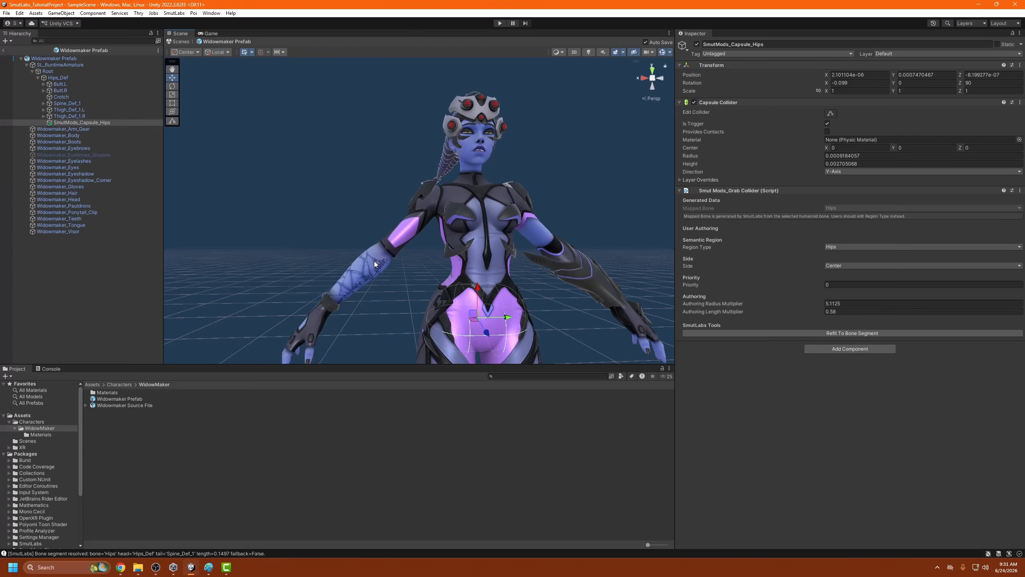
right_drag(375, 264, 398, 193)
key(w)
key(s)
key(w)
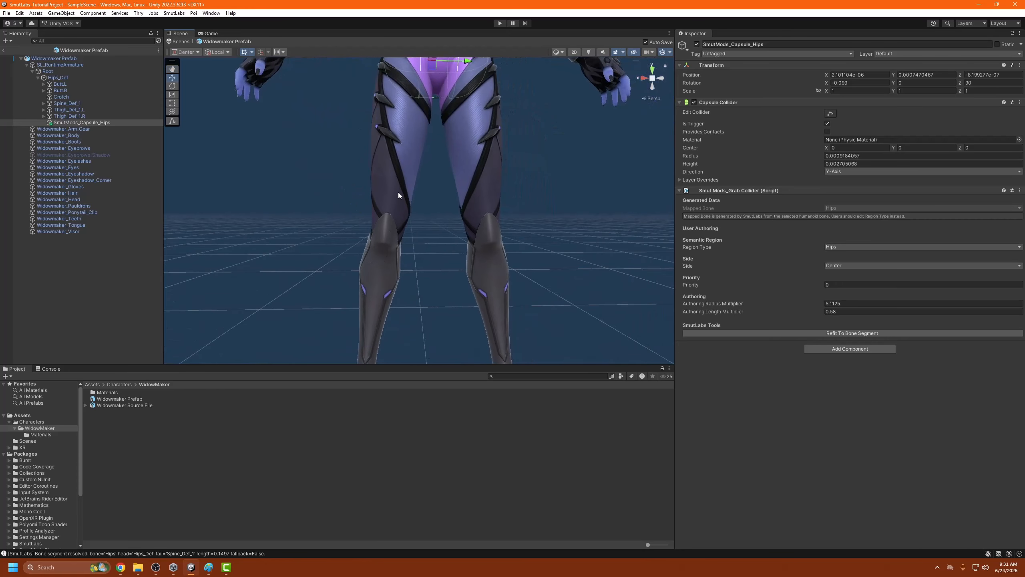
Add a SMUT LABS capsule collider to the Thigh_Def_1.L bone with an authoring radius multiplier of about 2.71.
click(90, 112)
key(f)
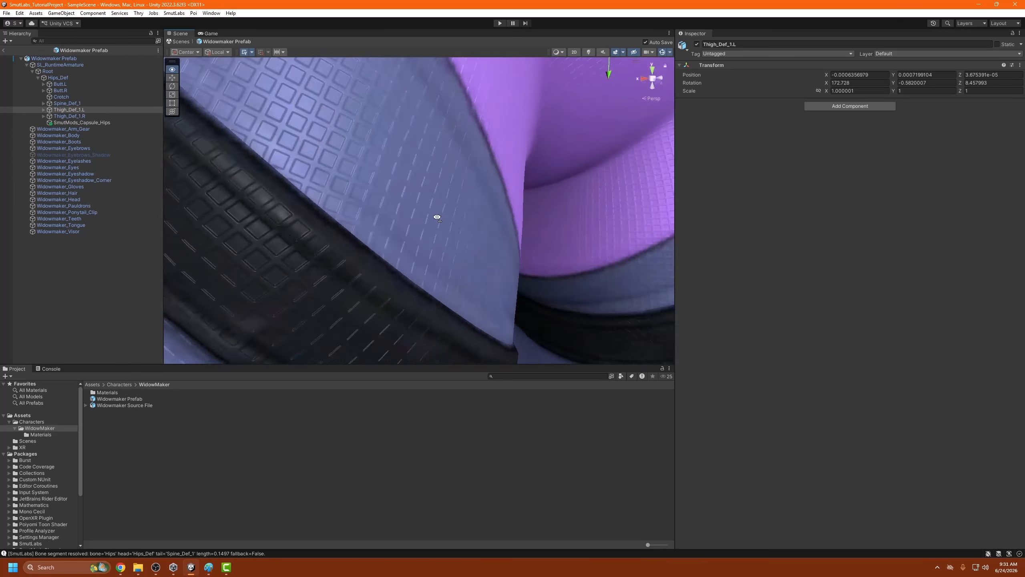
key(s)
right_drag(438, 218, 400, 231)
key(w)
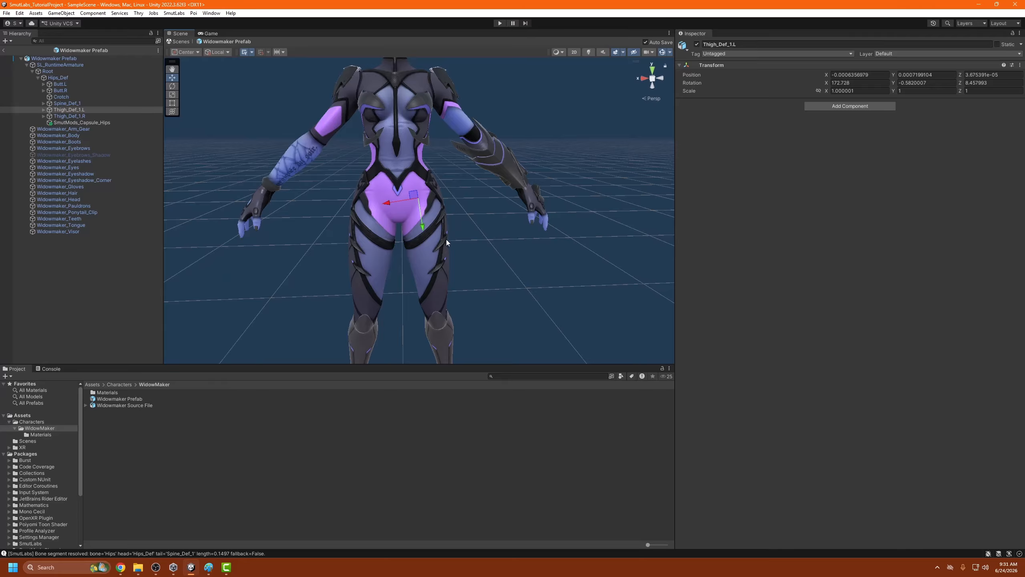
click(44, 109)
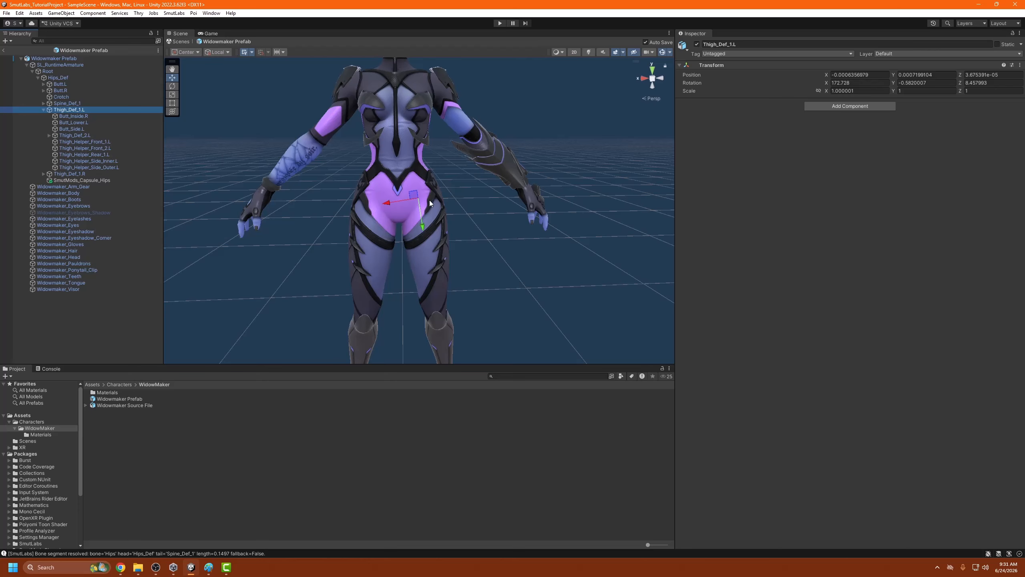
right_click(91, 110)
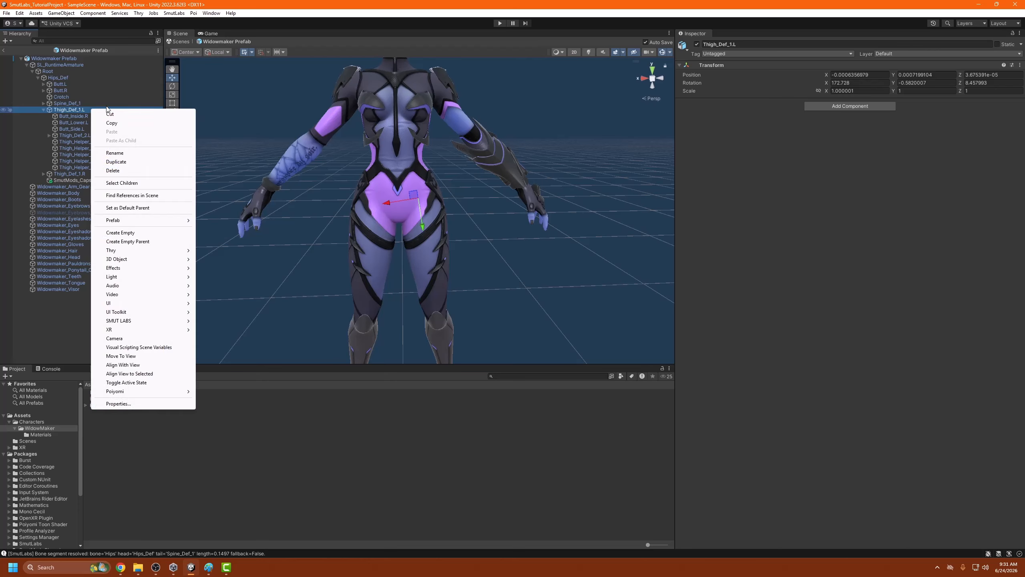
mouse_move(174, 321)
click(216, 356)
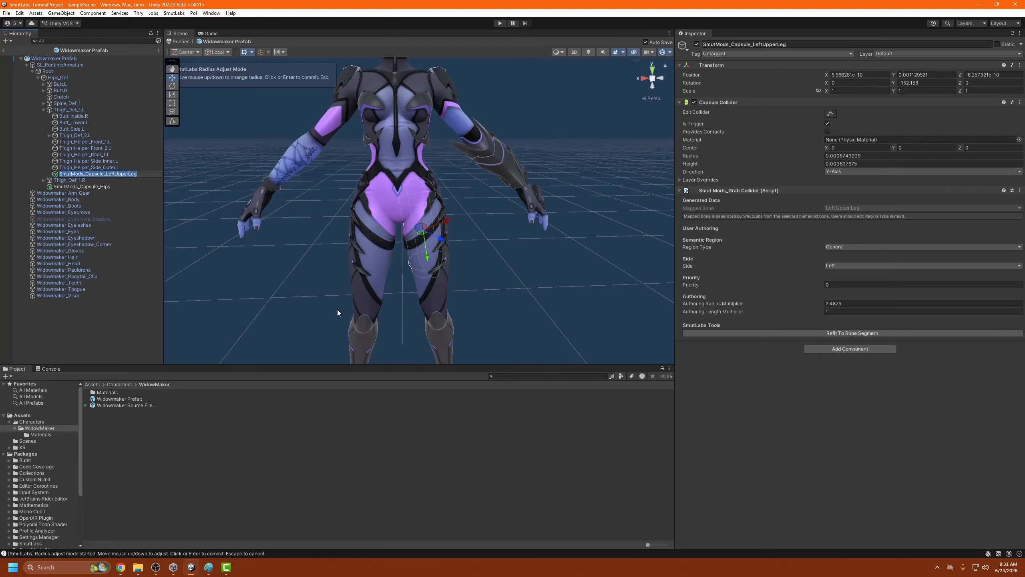
click(371, 302)
Move the left upper thigh capsule to about X -0.00008, Y 0.00113, Z 0.00004 to fit the leg.
alt+drag(372, 302, 388, 233)
right_drag(388, 233, 400, 201)
drag(357, 191, 358, 191)
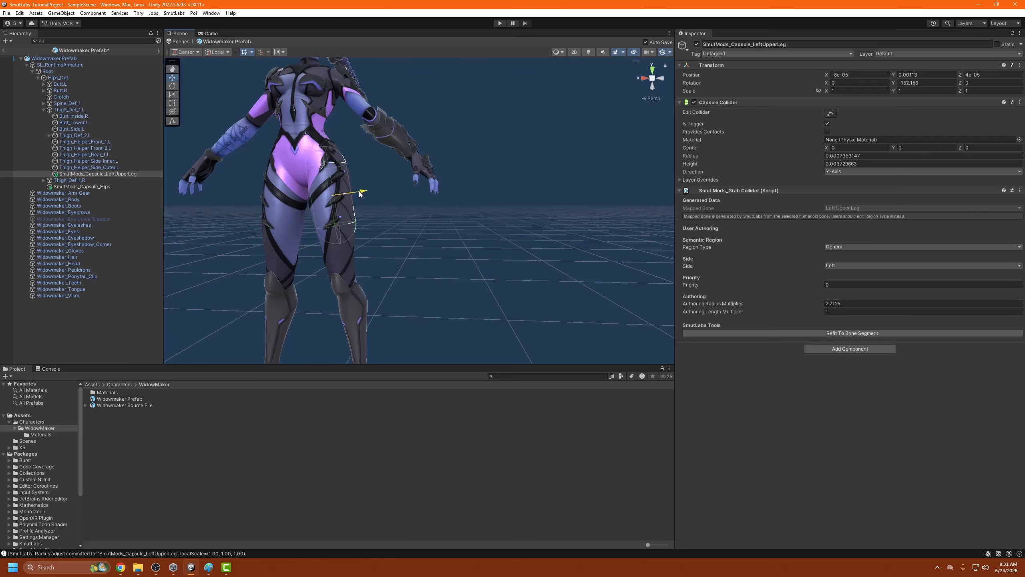
right_drag(392, 222, 438, 230)
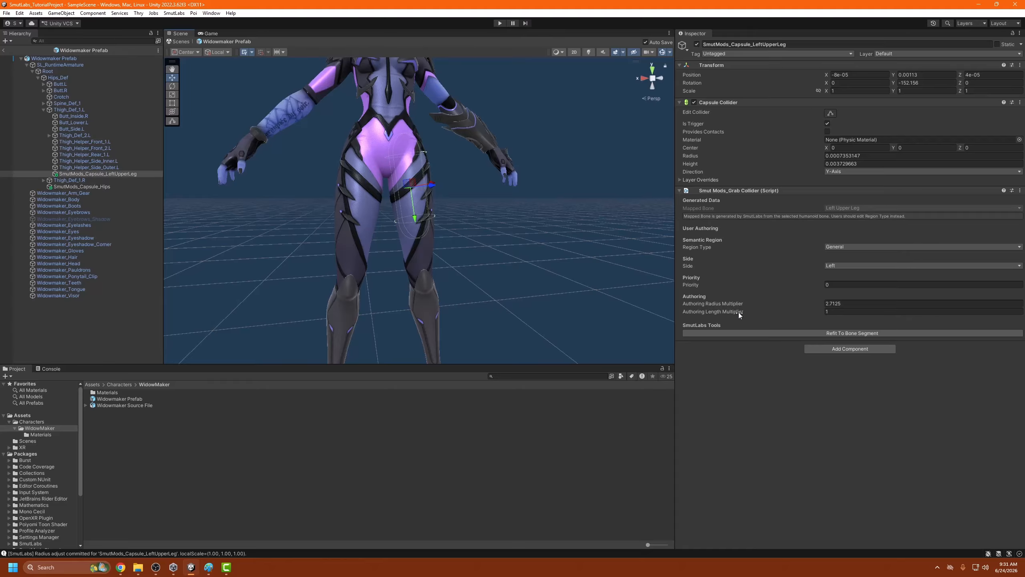
Set the left upper thigh capsule's radius multiplier to 1.72, length multiplier to 0.34 and region type to Thigh.
mouse_move(739, 313)
mouse_down()
mouse_move(727, 311)
mouse_move(746, 310)
mouse_move(740, 302)
mouse_move(726, 303)
mouse_move(735, 313)
mouse_up()
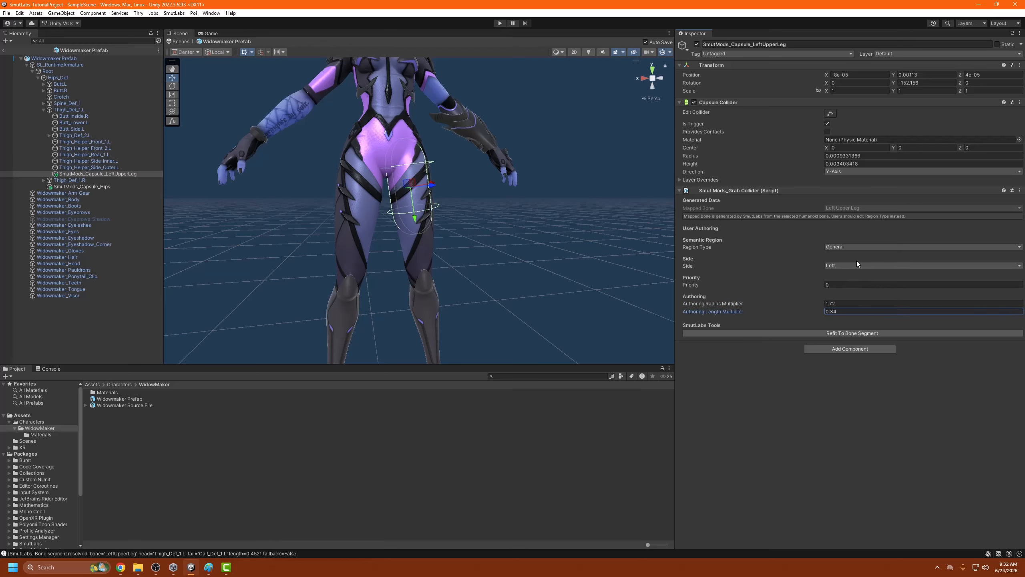
click(836, 247)
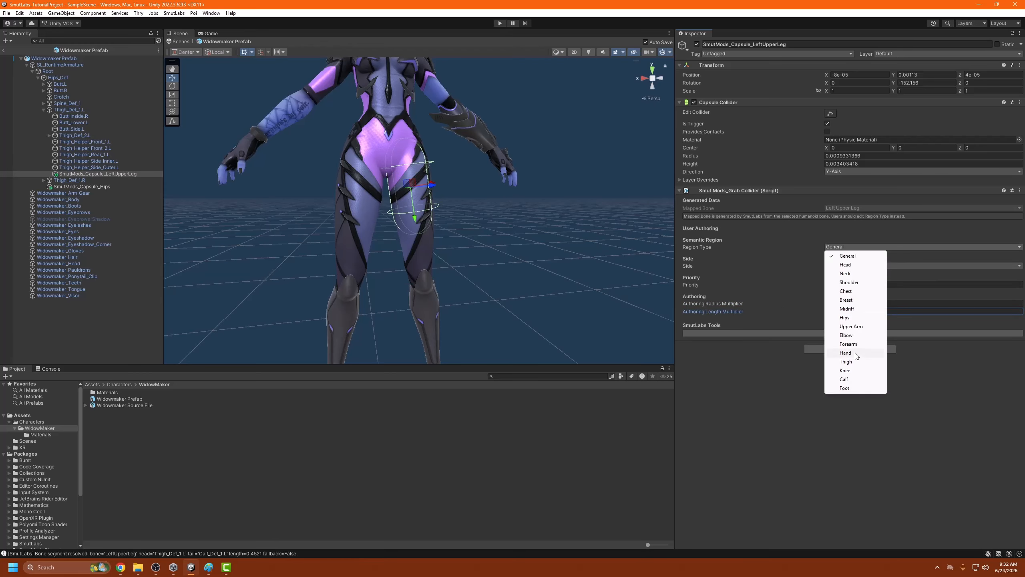
click(846, 361)
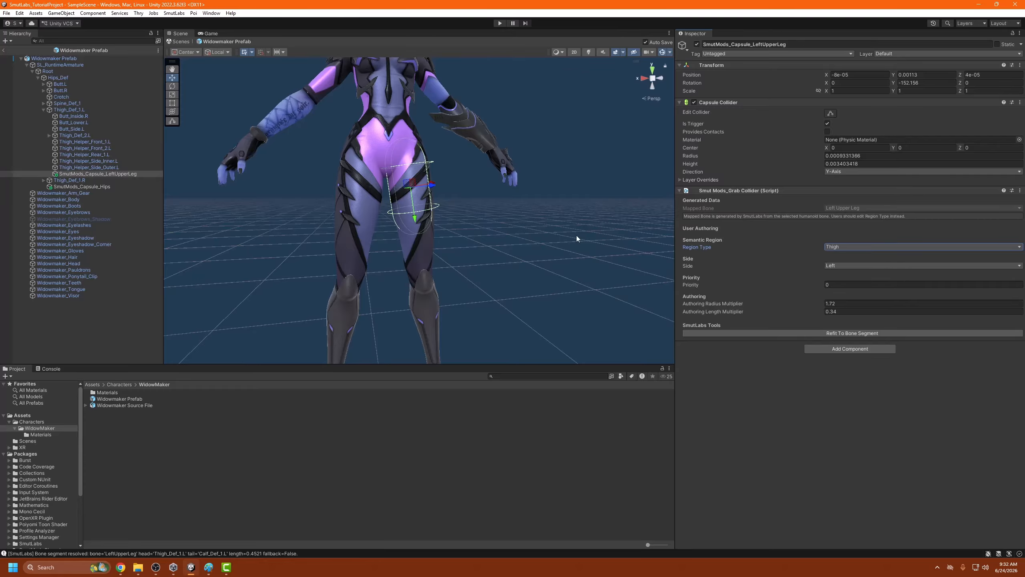
Inspect how the hips and left upper thigh capsules cover the body, viewing them together from Hips_Def and the thigh capsule alone.
key(s)
right_drag(476, 224, 431, 214)
key(d)
key(w)
key(a)
key(w)
key(s)
key(d)
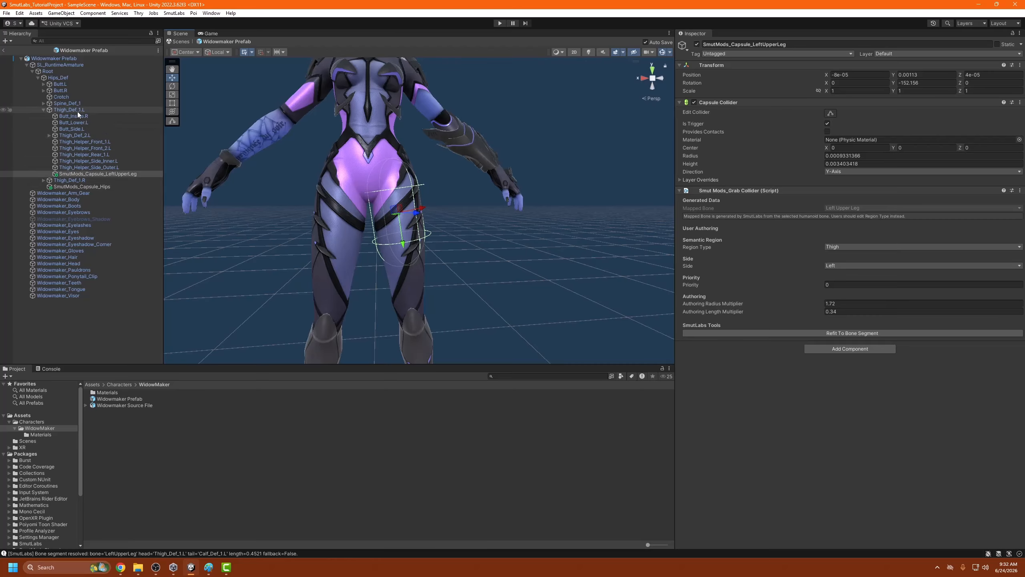
click(64, 78)
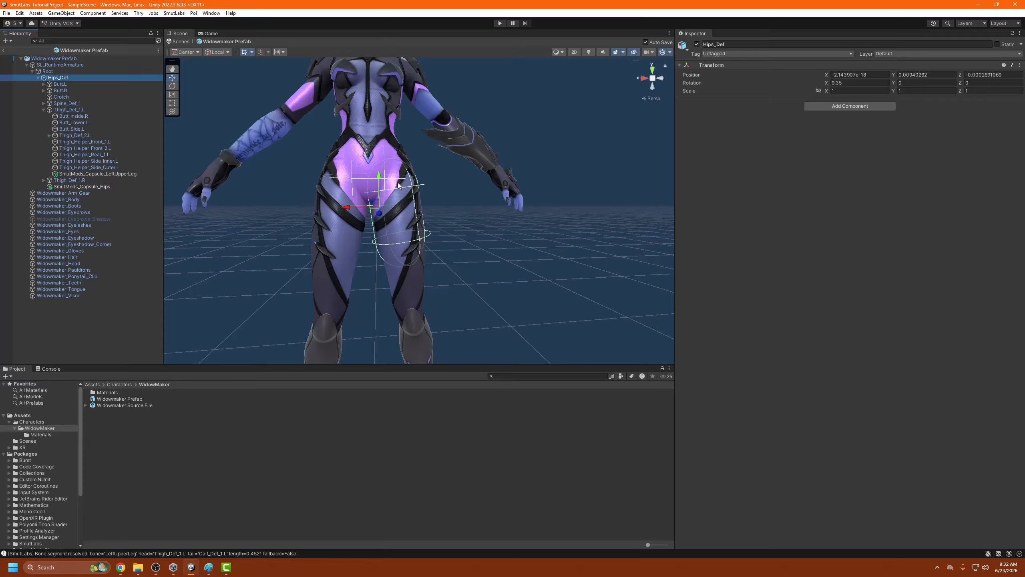
click(112, 176)
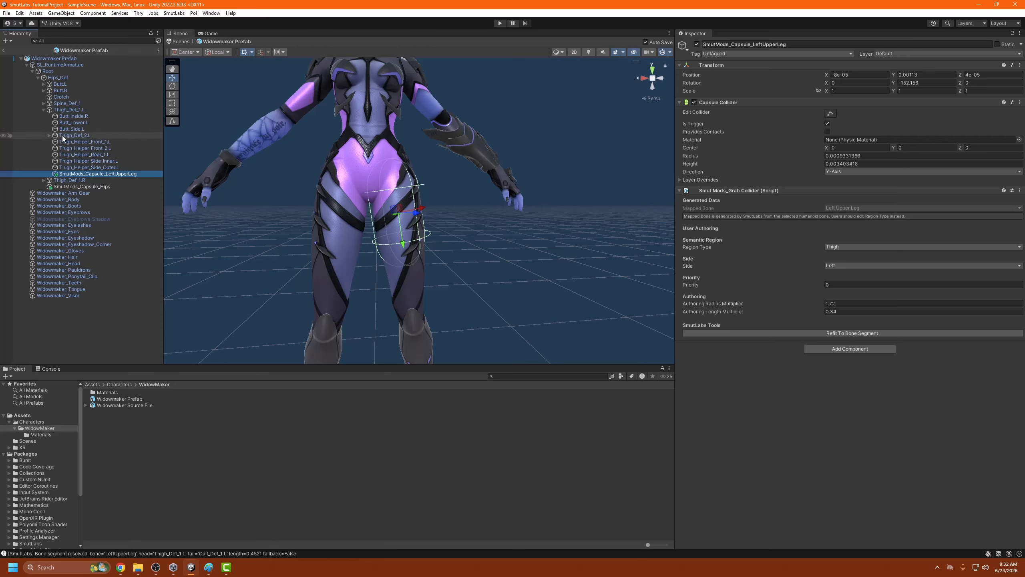
Add a SMUT LABS capsule collider to the Thigh_Def_2.L bone and commit its radius.
click(50, 136)
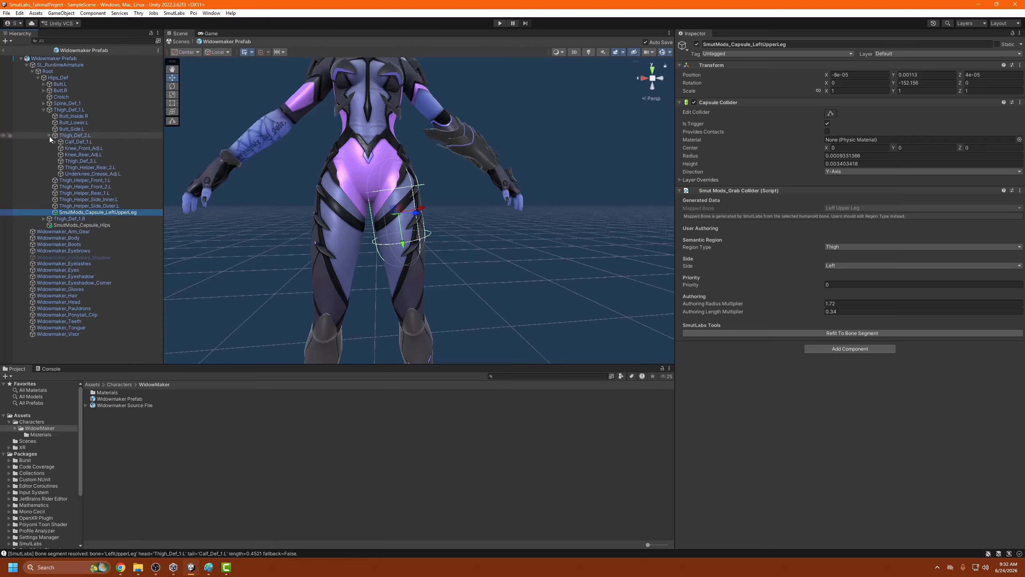
click(72, 136)
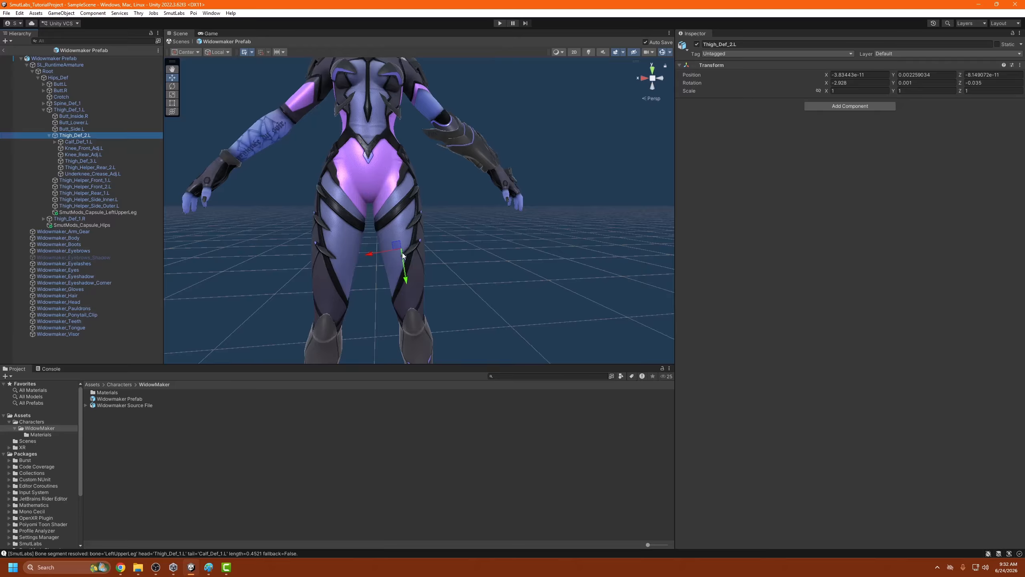
right_click(98, 137)
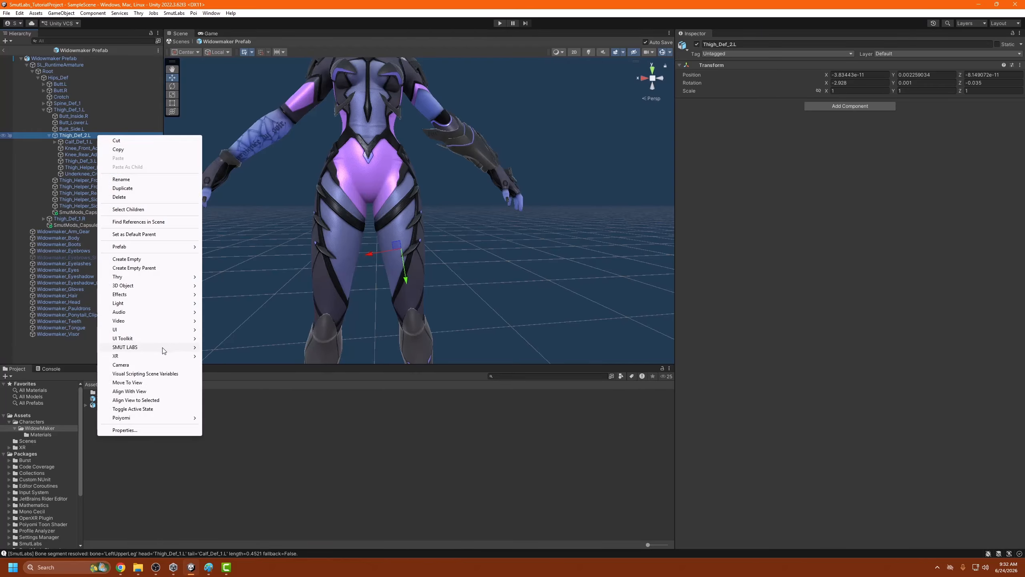
mouse_move(173, 348)
click(223, 382)
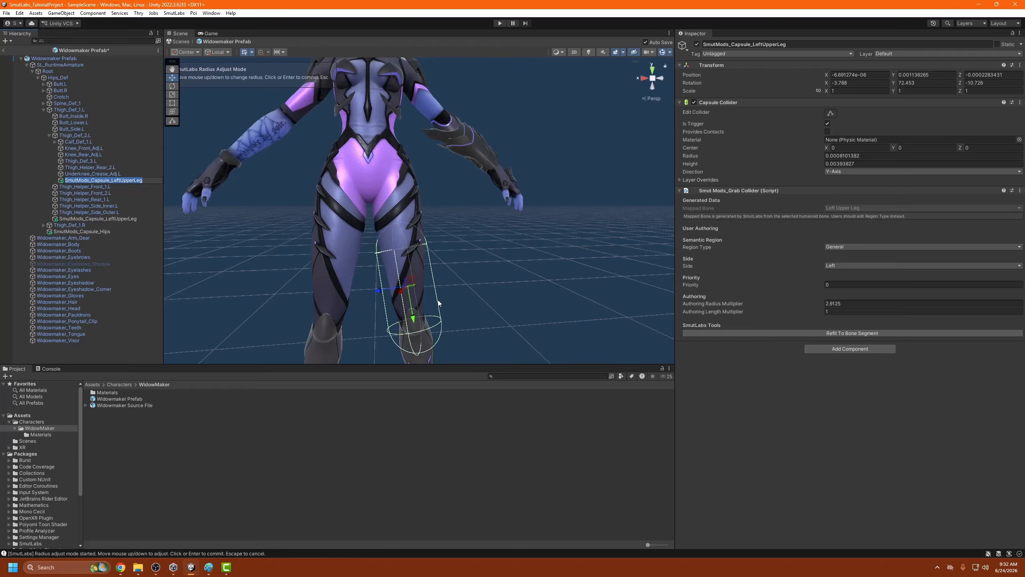
click(350, 332)
Set the Thigh_Def_2.L capsule's radius multiplier to 0.85, length multiplier to 0.43 and region type to Knee, then select Hips_Def to check all colliders.
drag(741, 311, 723, 306)
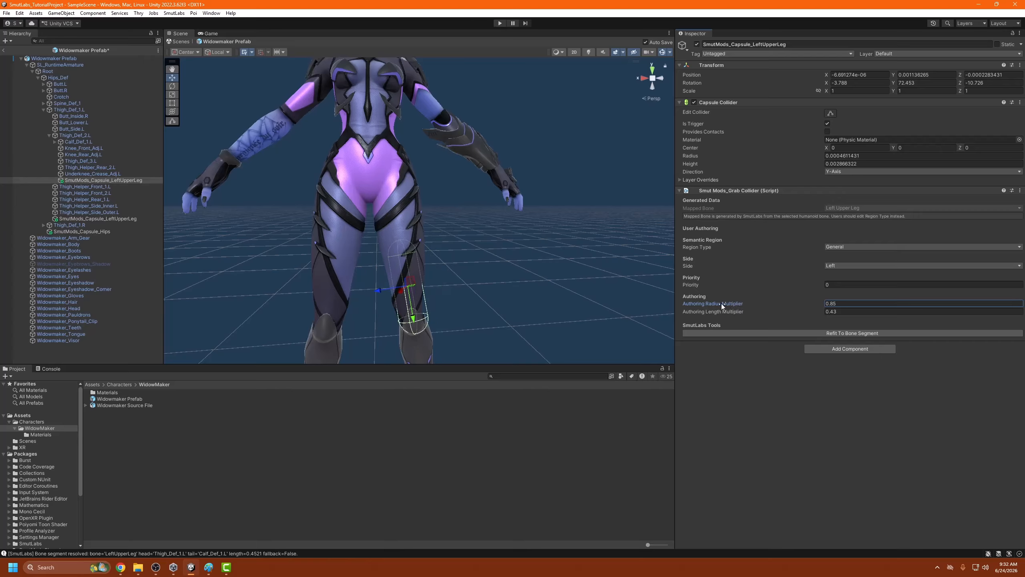
click(740, 313)
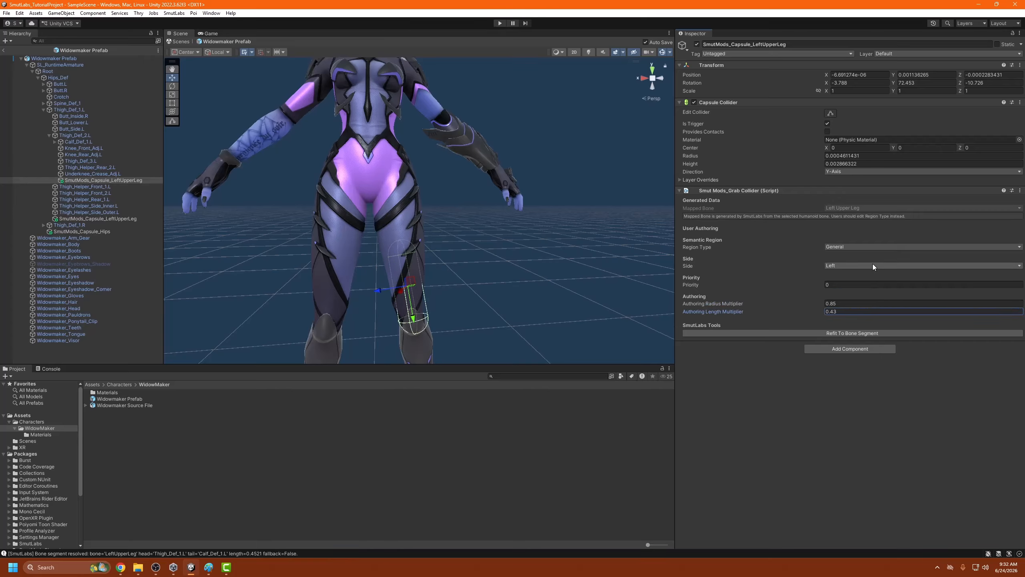
click(846, 247)
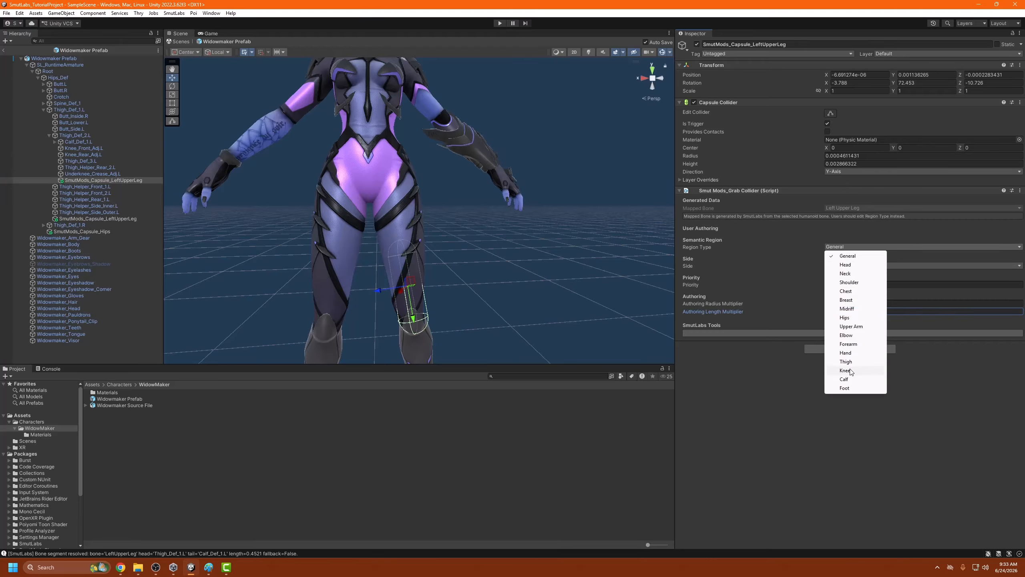
click(846, 370)
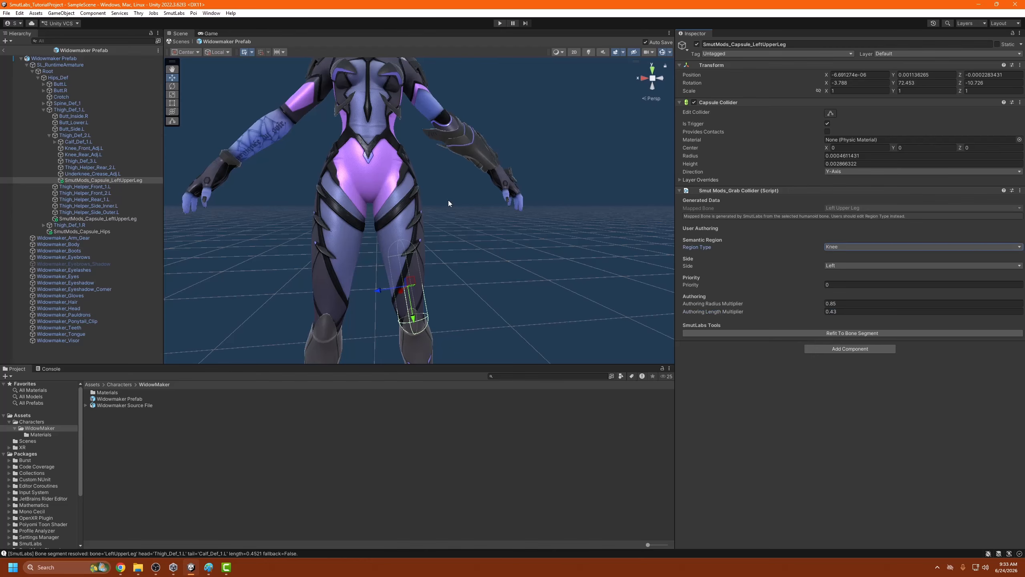
click(67, 77)
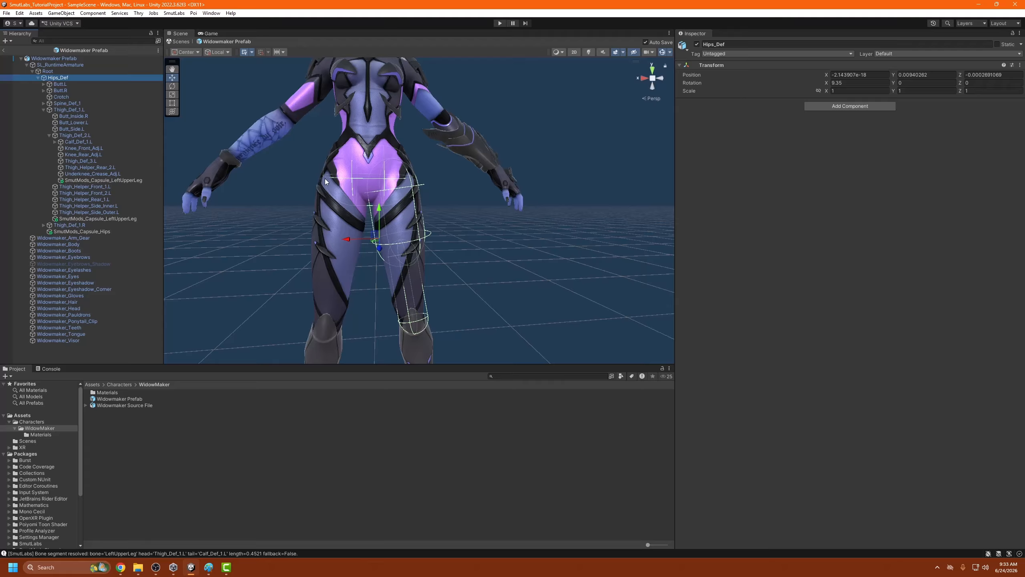
Set the region type of the left upper thigh capsule under Thigh_Def_1.L to Hips.
click(416, 213)
click(381, 211)
click(381, 212)
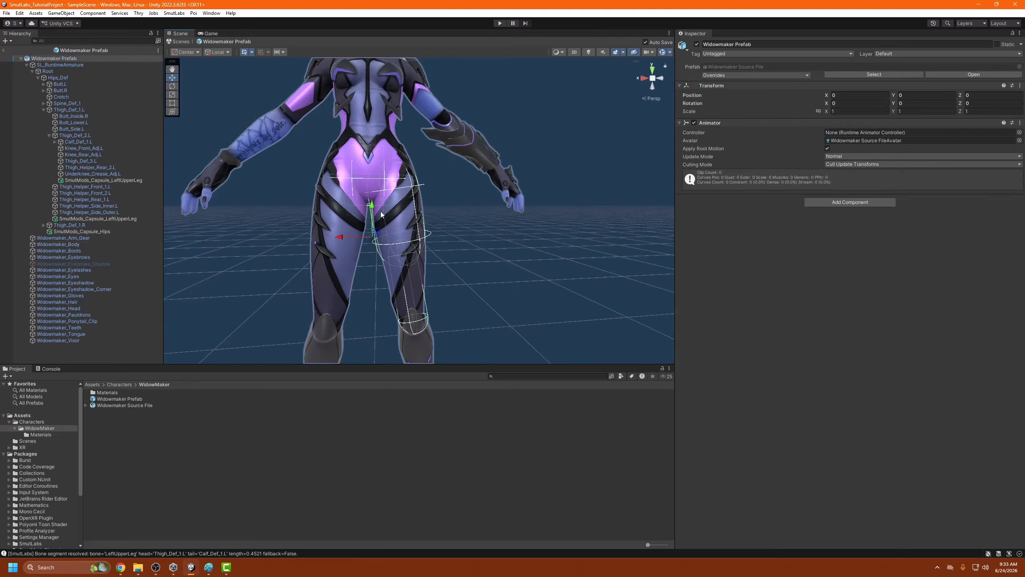
click(112, 180)
click(134, 217)
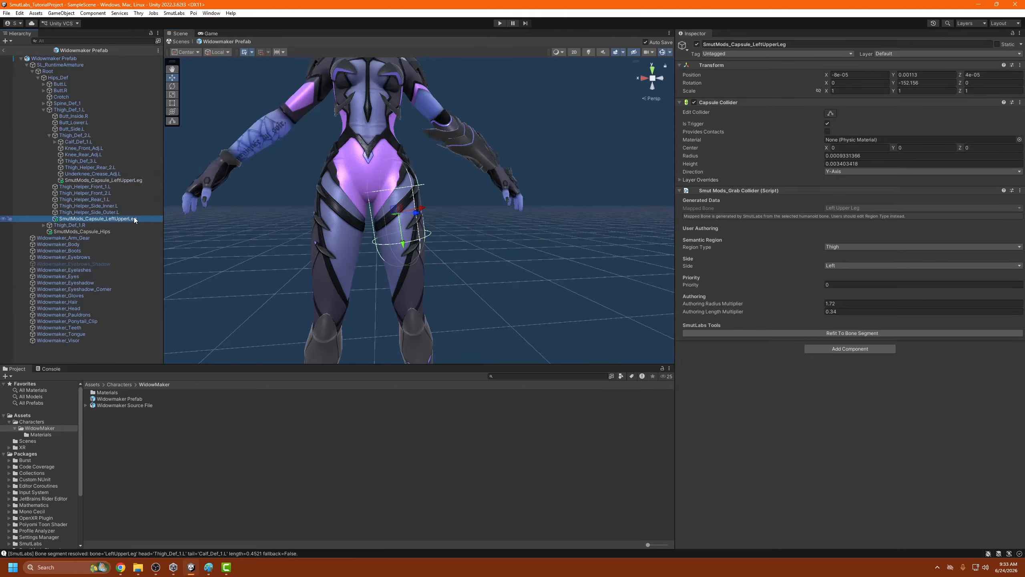
click(842, 266)
click(838, 253)
click(836, 247)
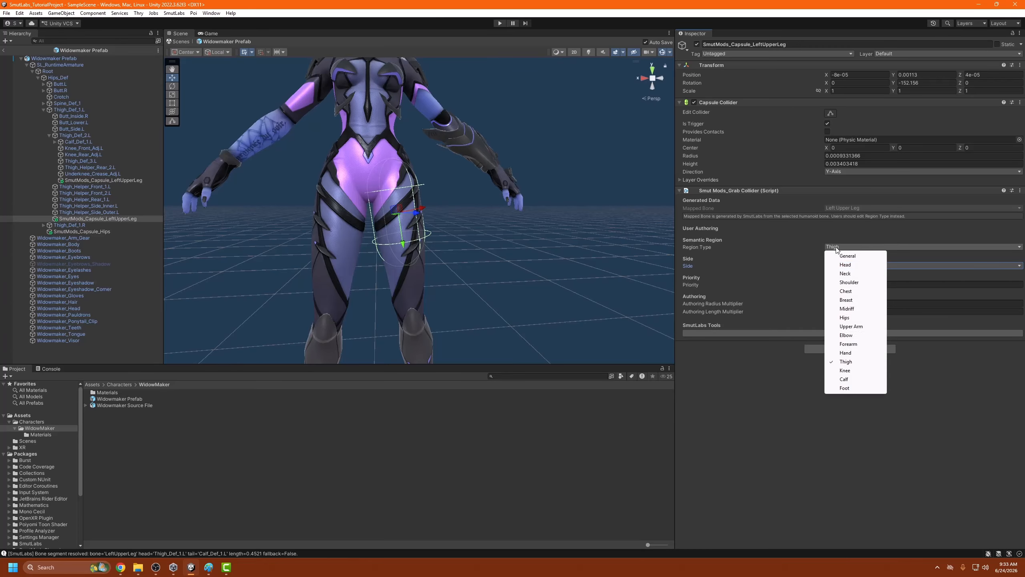
click(846, 318)
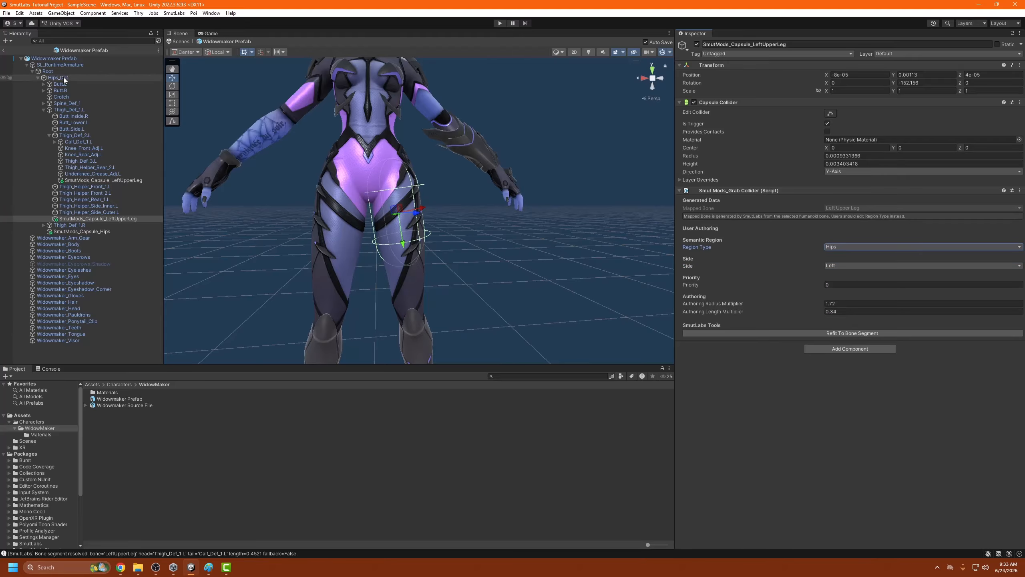
Check the Thigh_Def_2.L capsule's settings and view all colliders together on the whole body from the Root bone.
click(104, 180)
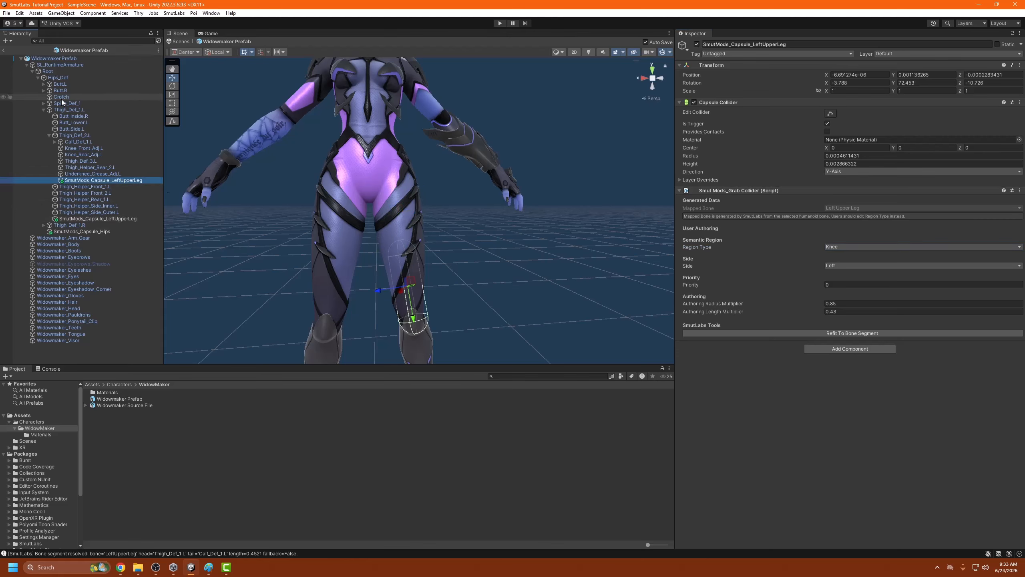
click(61, 74)
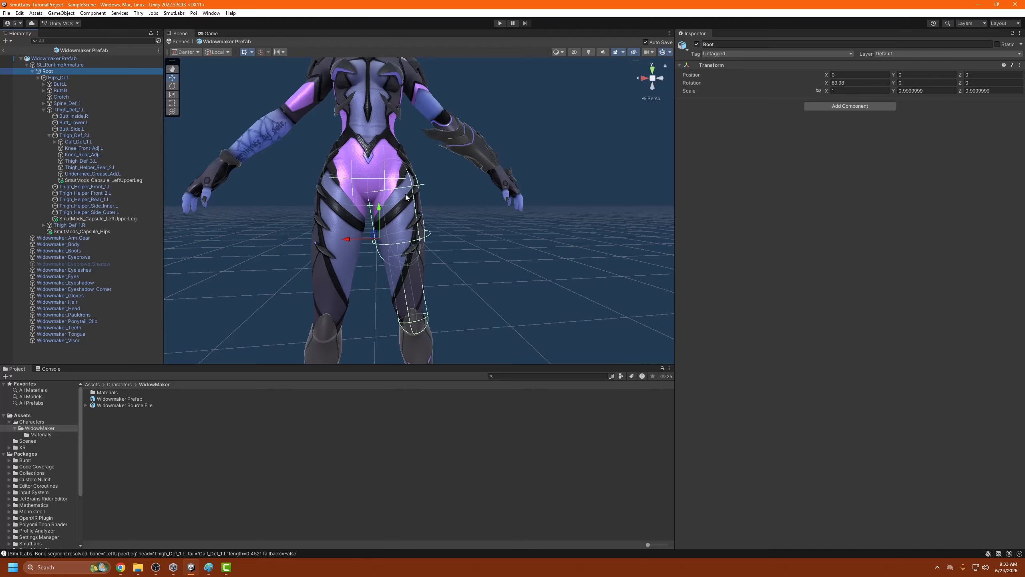
scroll(460, 283, down, 5)
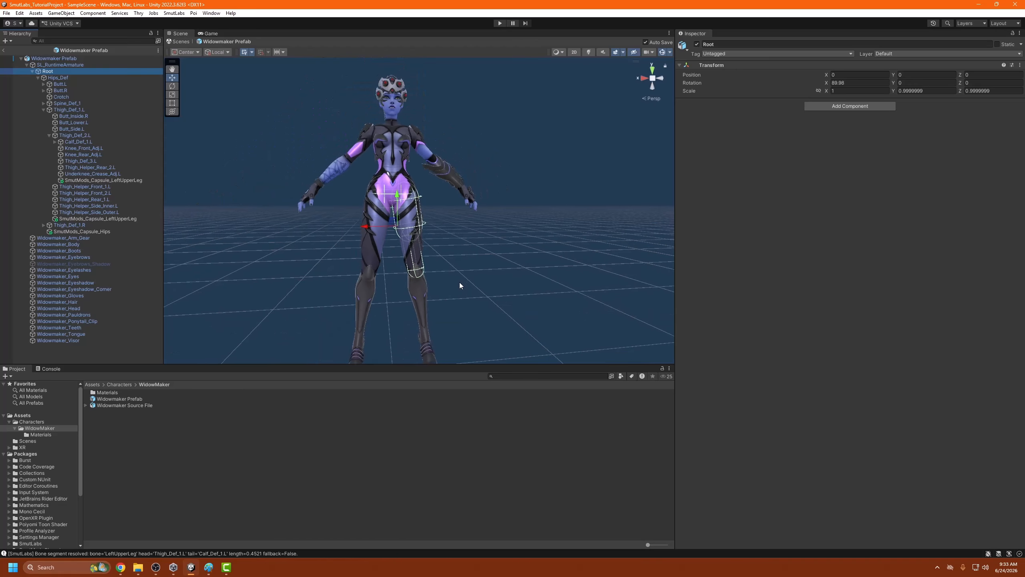